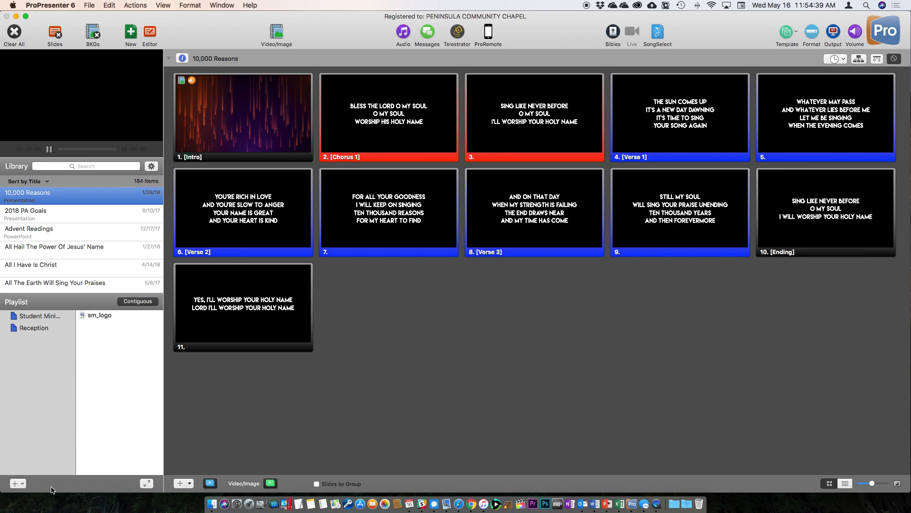
Step: Create a new PCO playlist from the first Genesis 1-12 plan in the 1 - Sunday Worship Services folder
{"action": "left_click", "coordinate": [23, 484]}
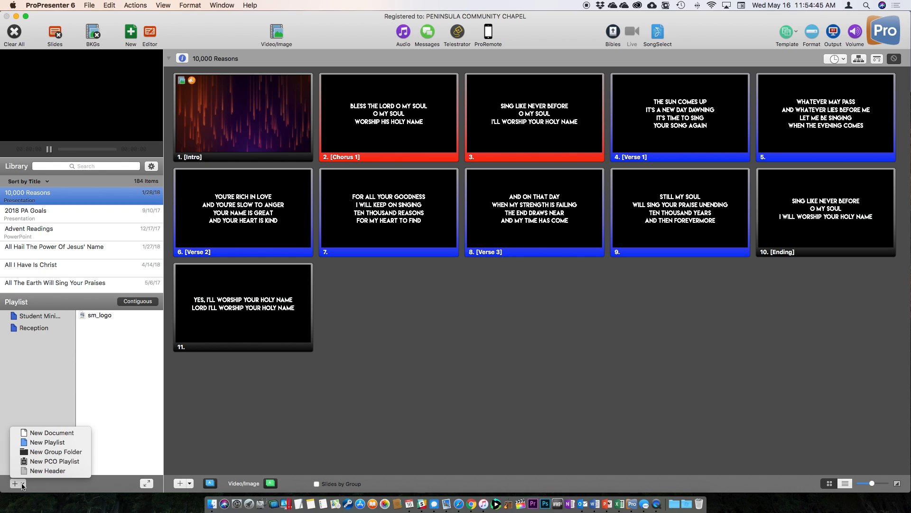
{"action": "left_click", "coordinate": [57, 463]}
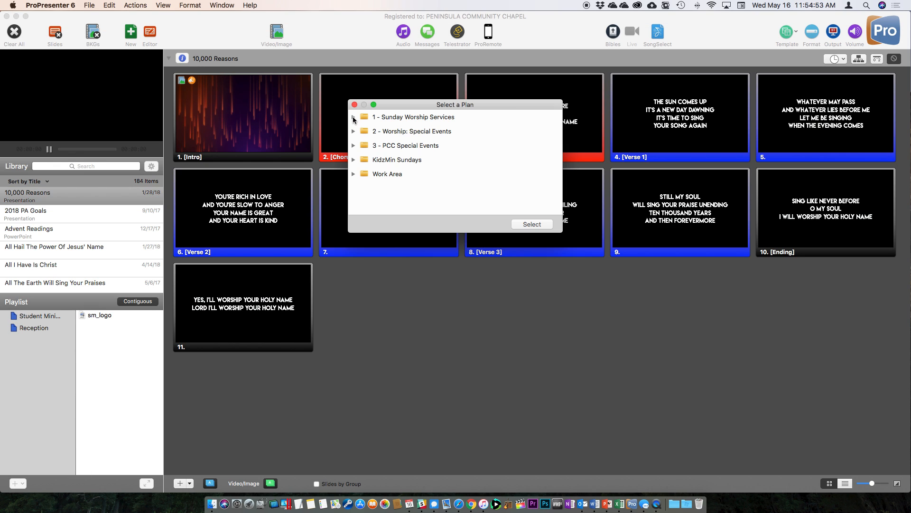
{"action": "left_click", "coordinate": [354, 118]}
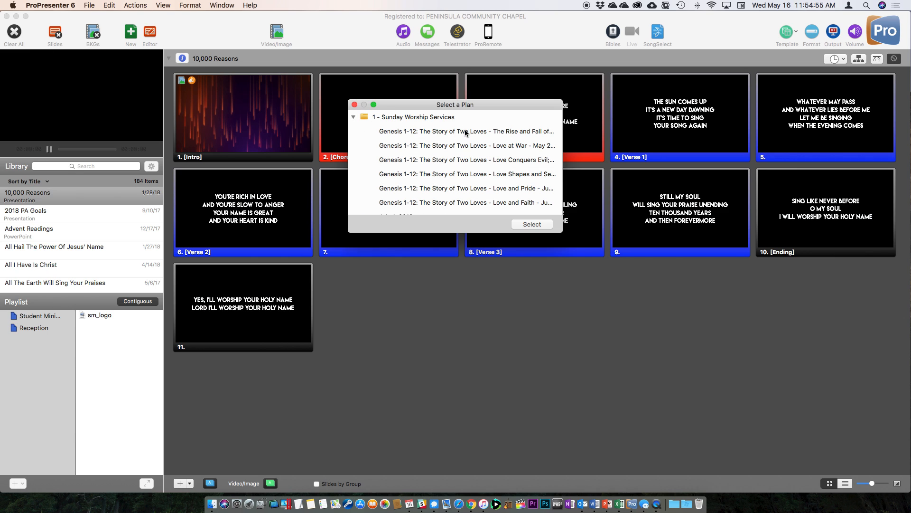
{"action": "left_click", "coordinate": [433, 134]}
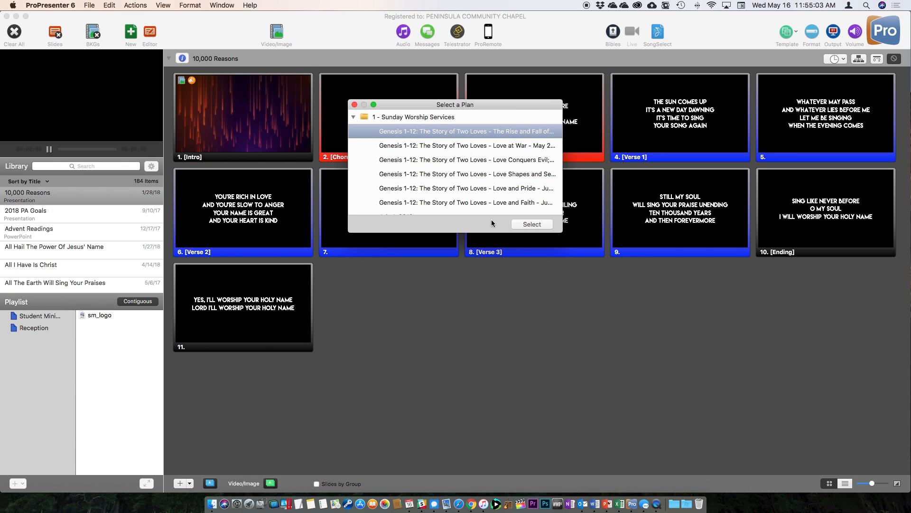
{"action": "left_click", "coordinate": [532, 224]}
Step: Open the imported Genesis 1-12 playlist and skip replacing all songs that already exist in the library
{"action": "left_click", "coordinate": [33, 339]}
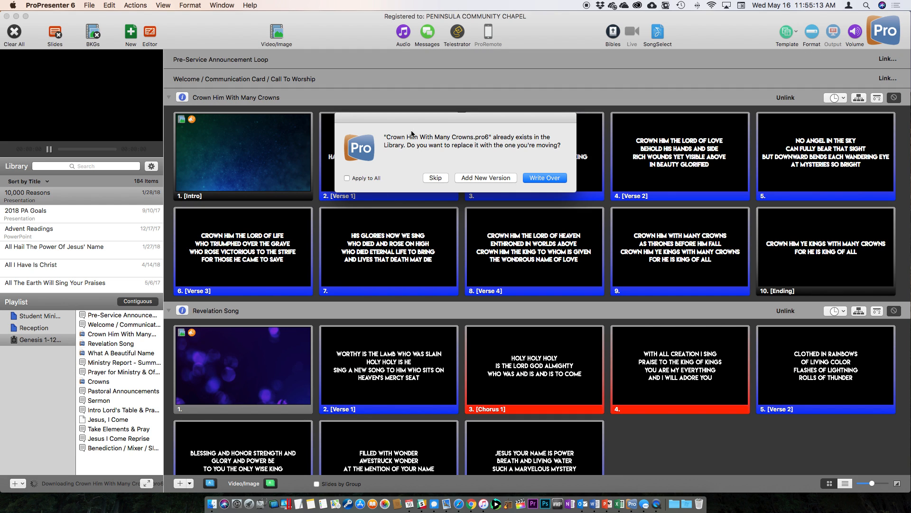
{"action": "left_click", "coordinate": [347, 178]}
{"action": "left_click", "coordinate": [436, 178]}
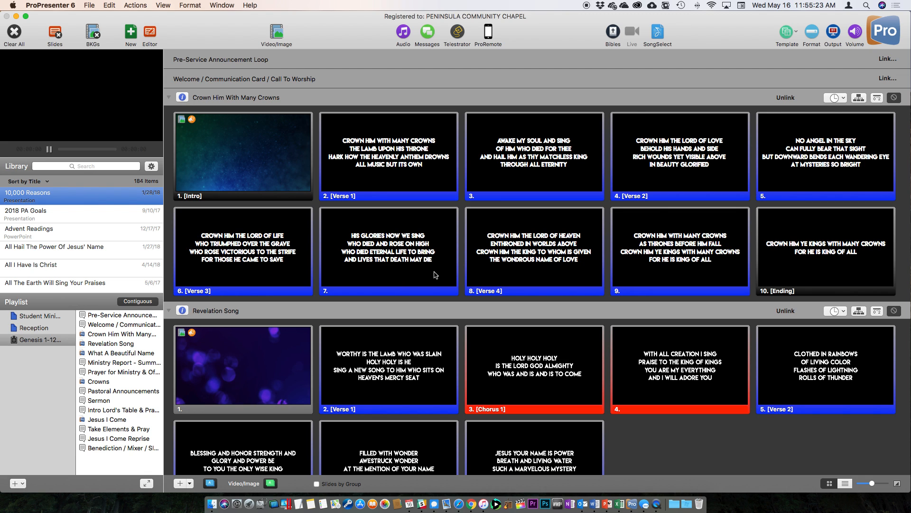
Step: Search the library for "pre-ser" and link the Pre-Service Announcement Loop presentation to the matching playlist item
{"action": "scroll", "coordinate": [447, 202], "scroll_direction": "up", "scroll_amount": 1}
{"action": "left_click", "coordinate": [886, 58]}
{"action": "left_click", "coordinate": [97, 167]}
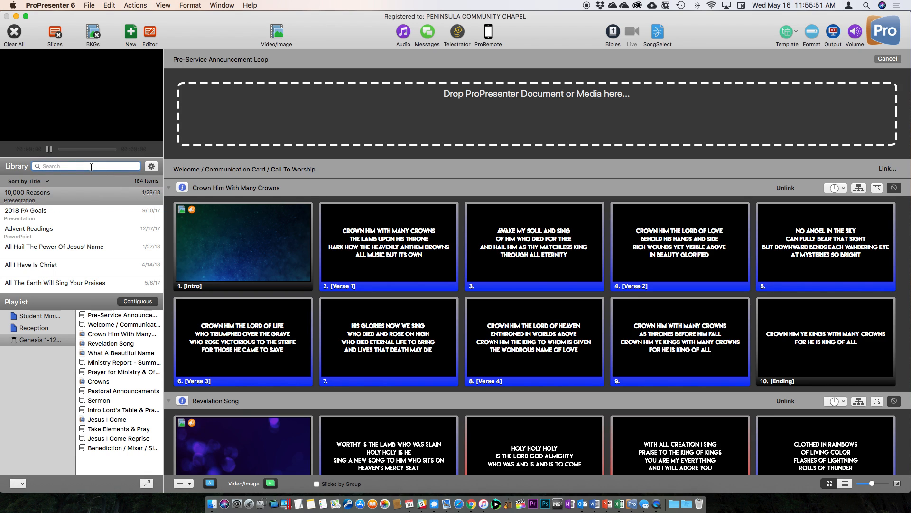
{"action": "type", "text": "pre-ser"}
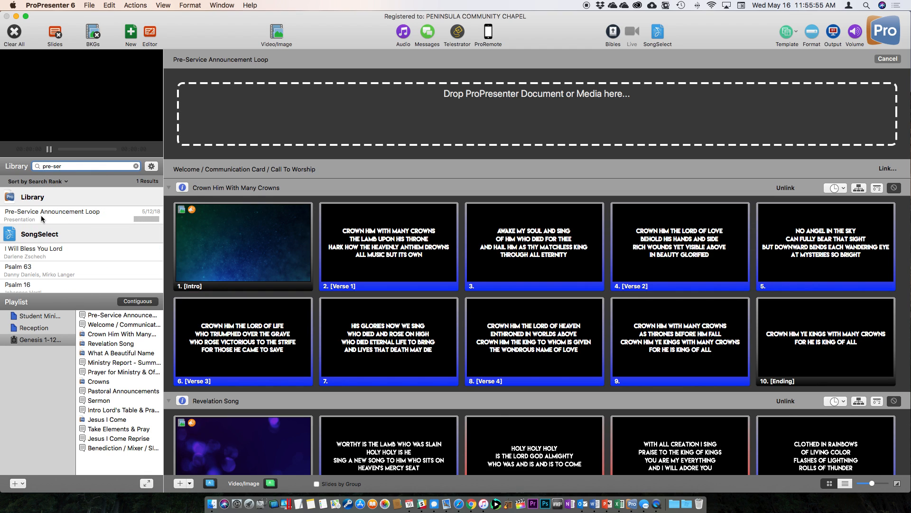
{"action": "left_click_drag", "start_coordinate": [37, 216], "coordinate": [266, 112]}
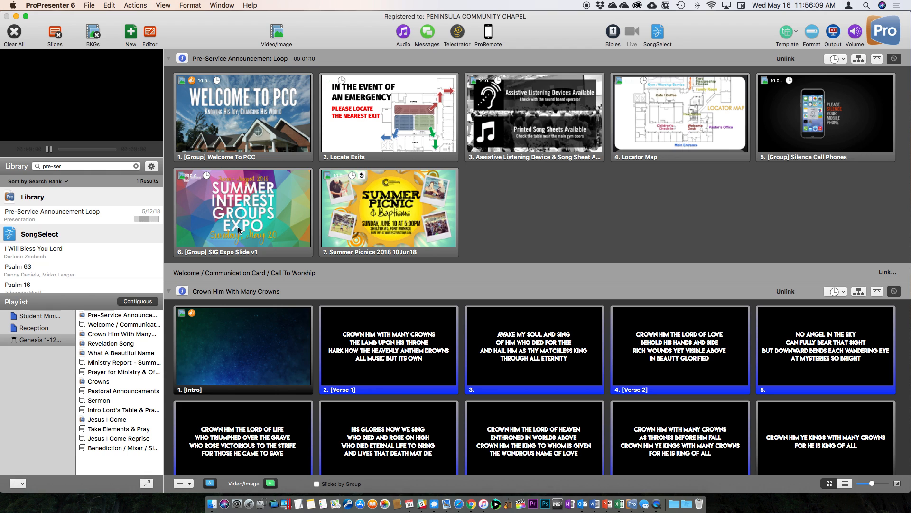
{"action": "left_click", "coordinate": [179, 195]}
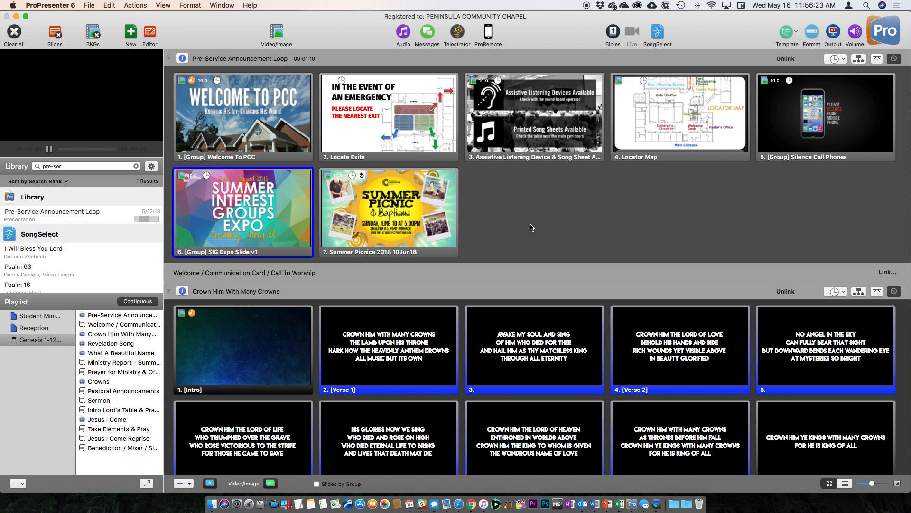
Step: Search the library for "welcome" and link Welcome and Call to Worship to the Welcome / Communication Card / Call To Worship item
{"action": "scroll", "coordinate": [536, 227], "scroll_direction": "down", "scroll_amount": 3}
{"action": "left_click", "coordinate": [887, 226]}
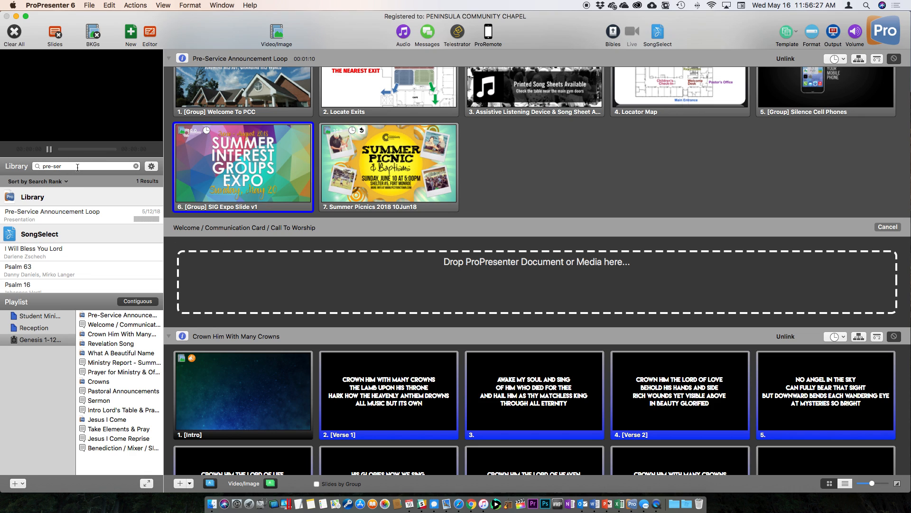
{"action": "left_click", "coordinate": [77, 167]}
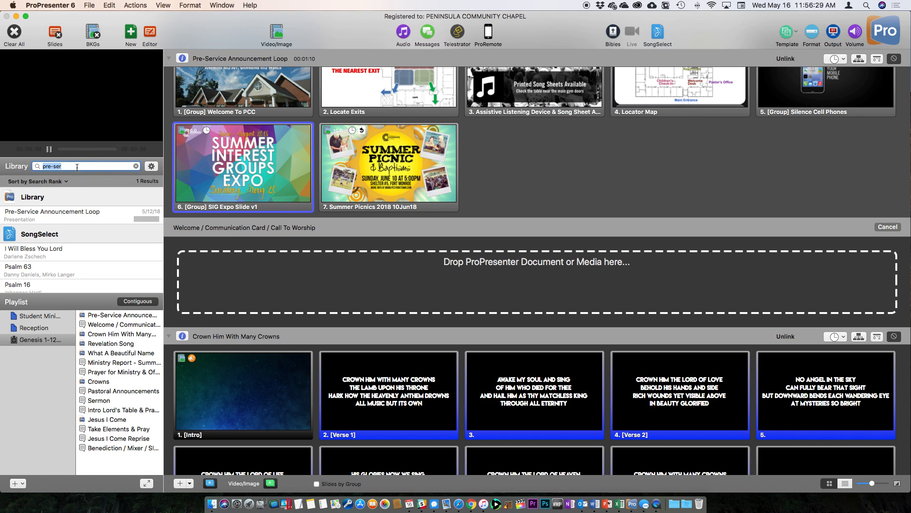
{"action": "type", "text": "welcome"}
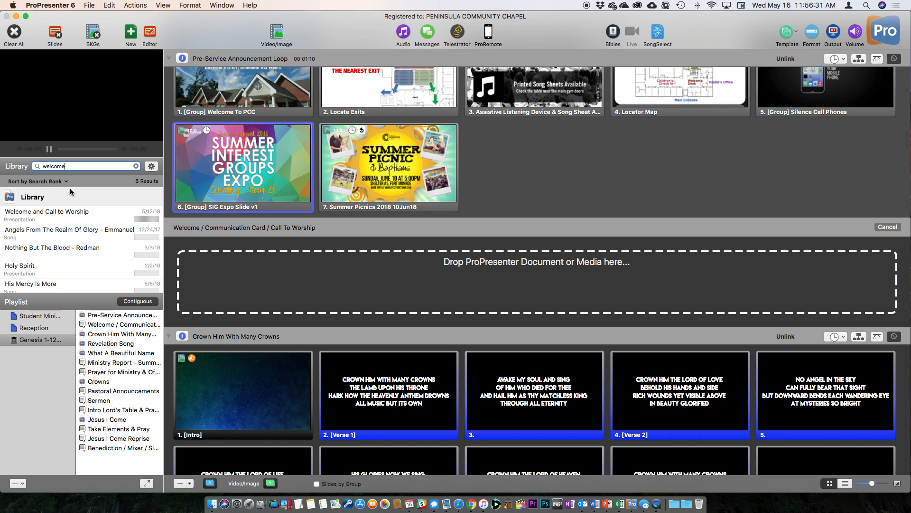
{"action": "left_click", "coordinate": [35, 216]}
{"action": "left_click_drag", "start_coordinate": [34, 216], "coordinate": [232, 285]}
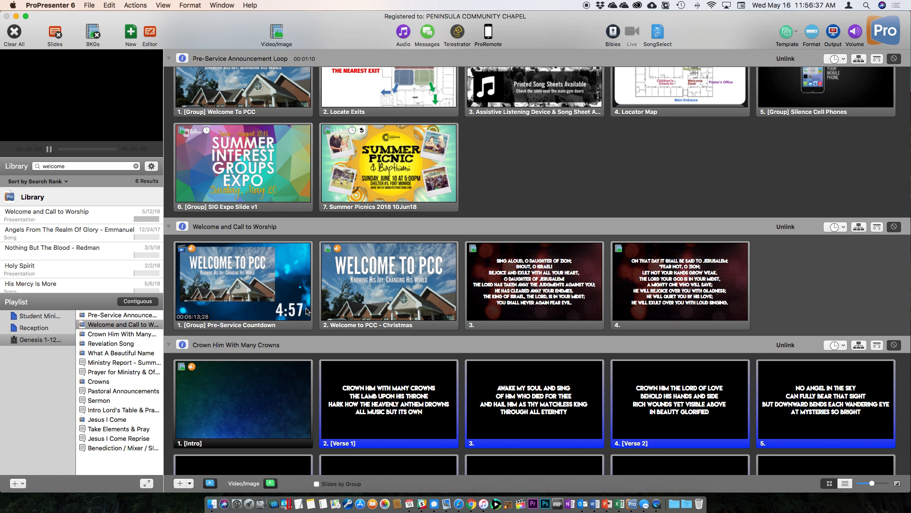
{"action": "scroll", "coordinate": [375, 287], "scroll_direction": "down", "scroll_amount": 1}
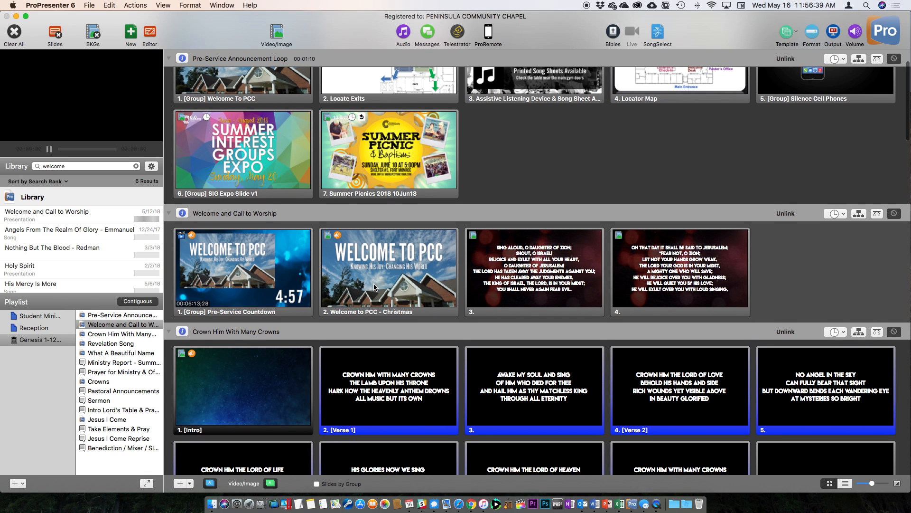
{"action": "left_click_drag", "start_coordinate": [764, 258], "coordinate": [552, 271]}
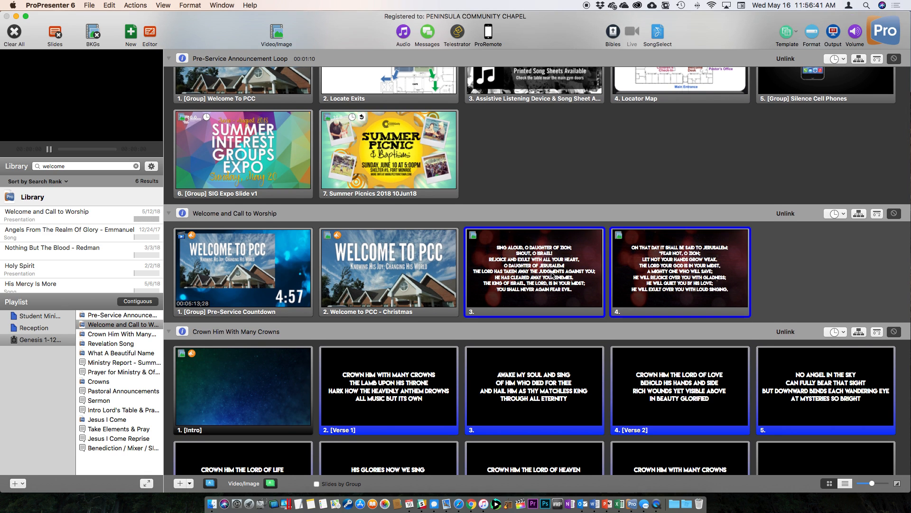
{"action": "left_click", "coordinate": [781, 271]}
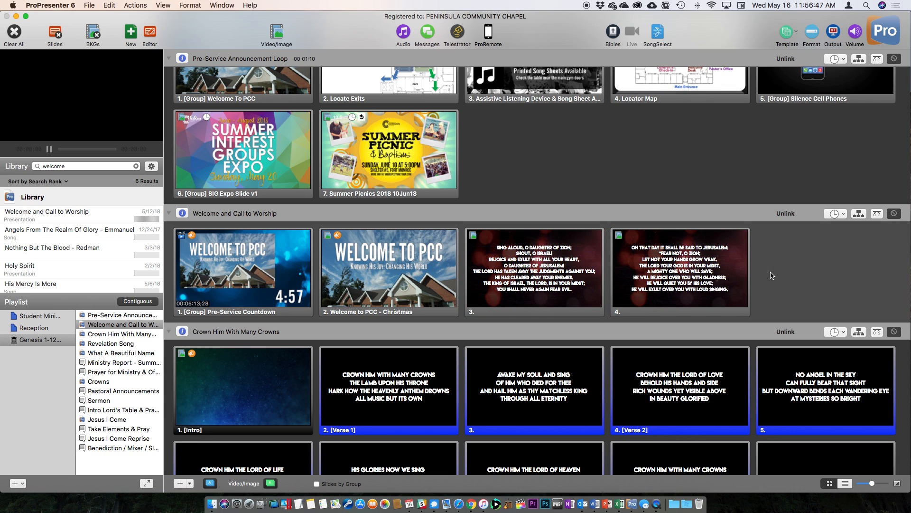
Step: Apply the first arrangement listed after Master to Crown Him With Many Crowns and hide its arrangement editor
{"action": "scroll", "coordinate": [783, 285], "scroll_direction": "down", "scroll_amount": 3}
{"action": "scroll", "coordinate": [743, 284], "scroll_direction": "down", "scroll_amount": 5}
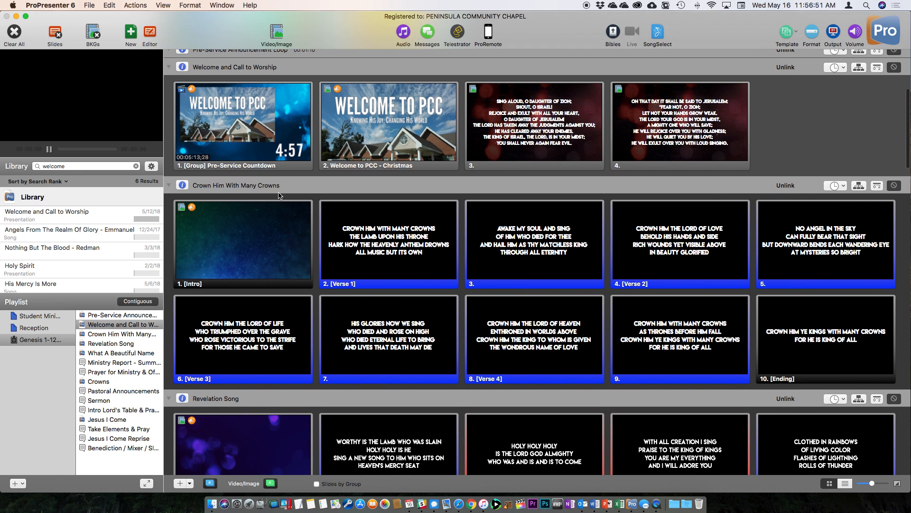
{"action": "scroll", "coordinate": [382, 308], "scroll_direction": "down", "scroll_amount": 2}
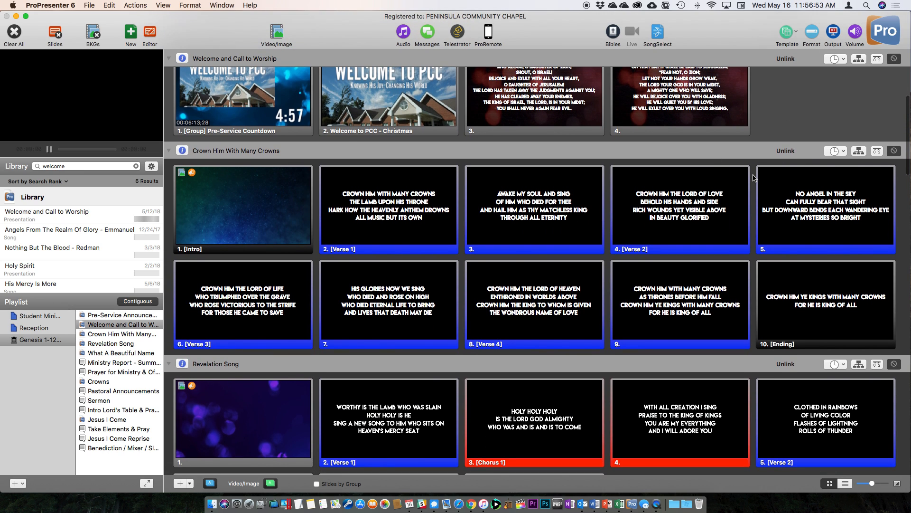
{"action": "left_click", "coordinate": [859, 151]}
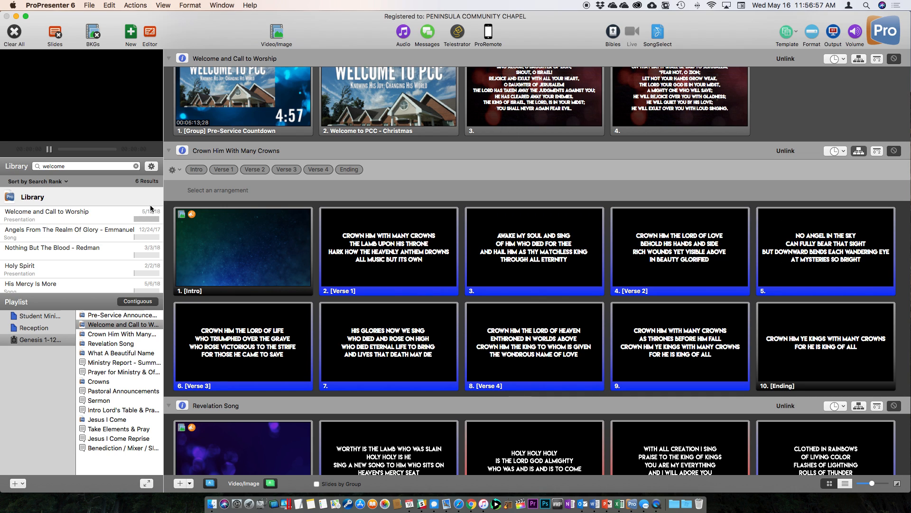
{"action": "left_click", "coordinate": [175, 170]}
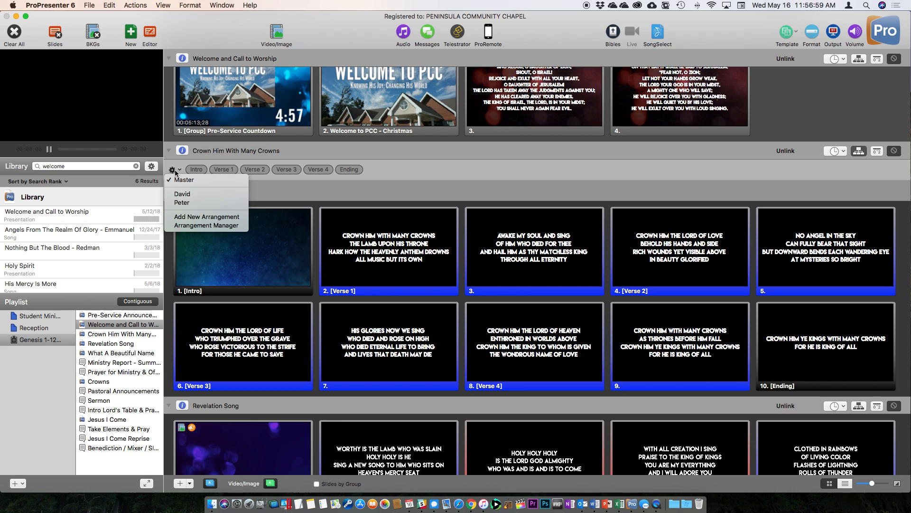
{"action": "left_click", "coordinate": [190, 195]}
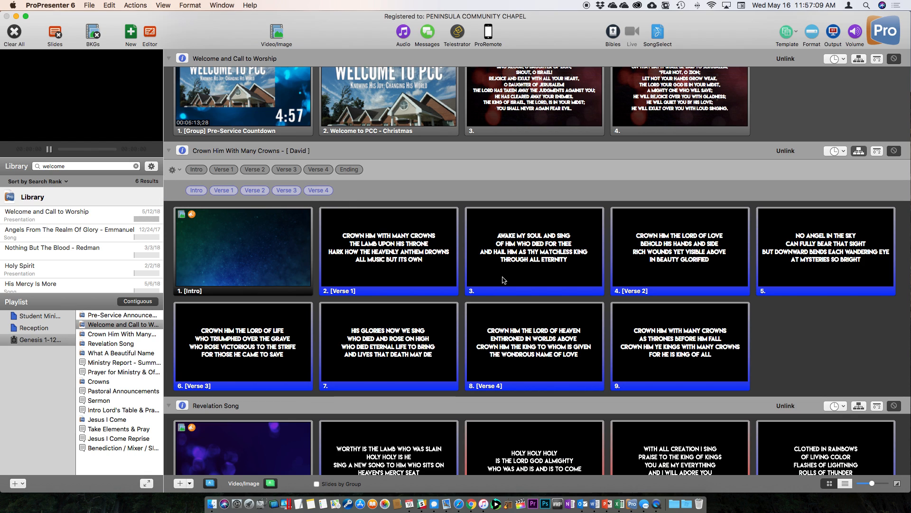
{"action": "left_click", "coordinate": [859, 151]}
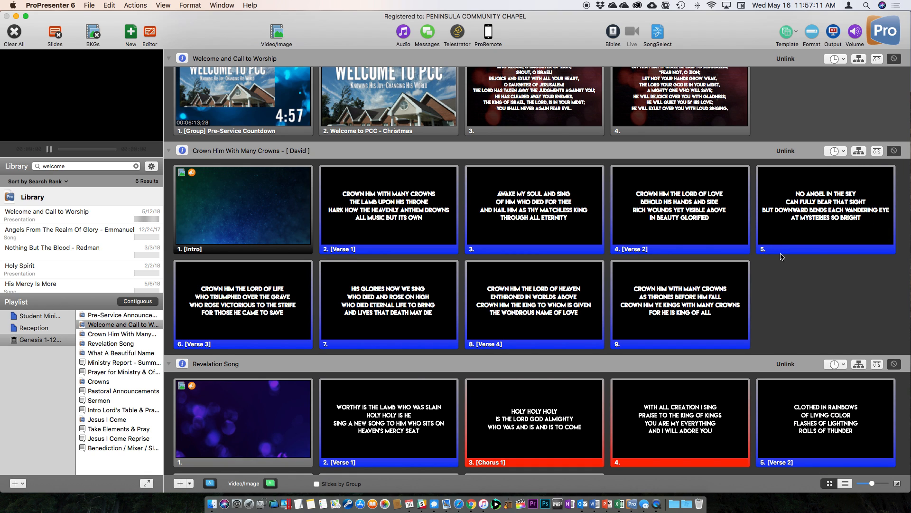
Step: Apply the same worship leader's arrangement to Revelation Song and hide its arrangement editor
{"action": "scroll", "coordinate": [782, 256], "scroll_direction": "down", "scroll_amount": 2}
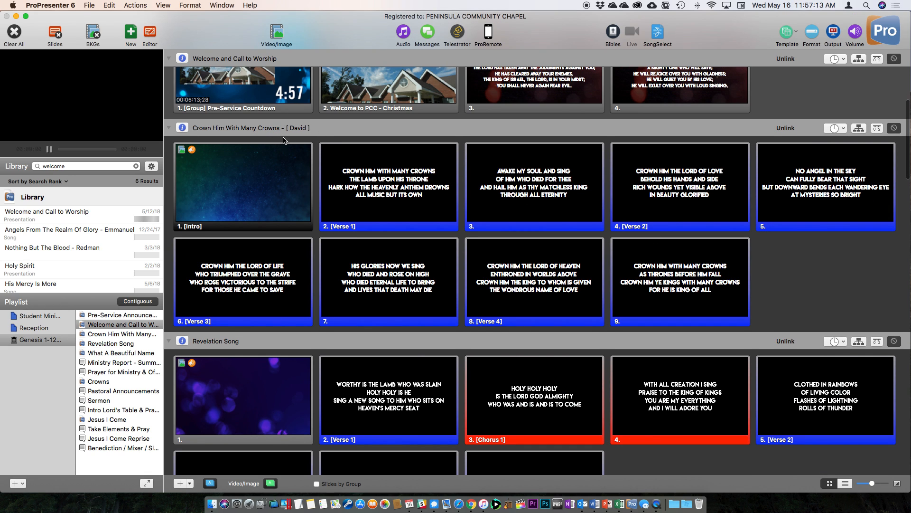
{"action": "scroll", "coordinate": [703, 276], "scroll_direction": "down", "scroll_amount": 3}
{"action": "scroll", "coordinate": [702, 277], "scroll_direction": "down", "scroll_amount": 4}
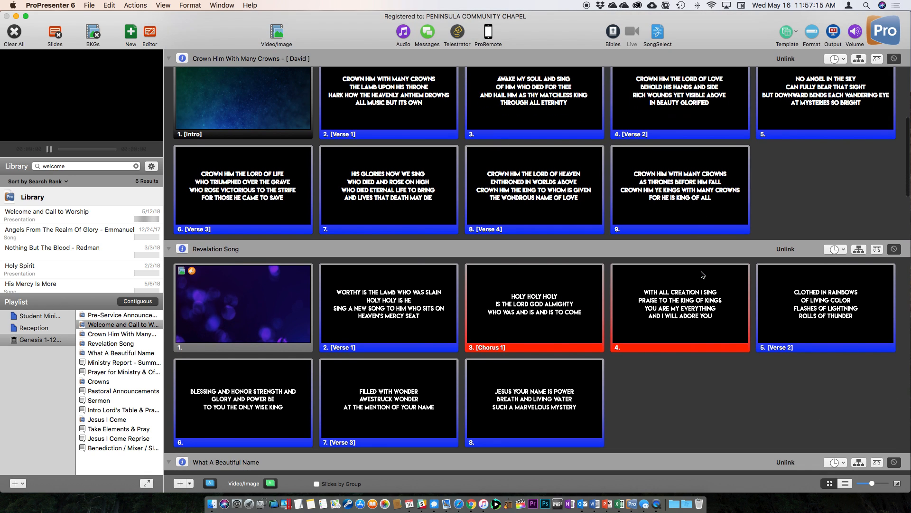
{"action": "left_click", "coordinate": [859, 249]}
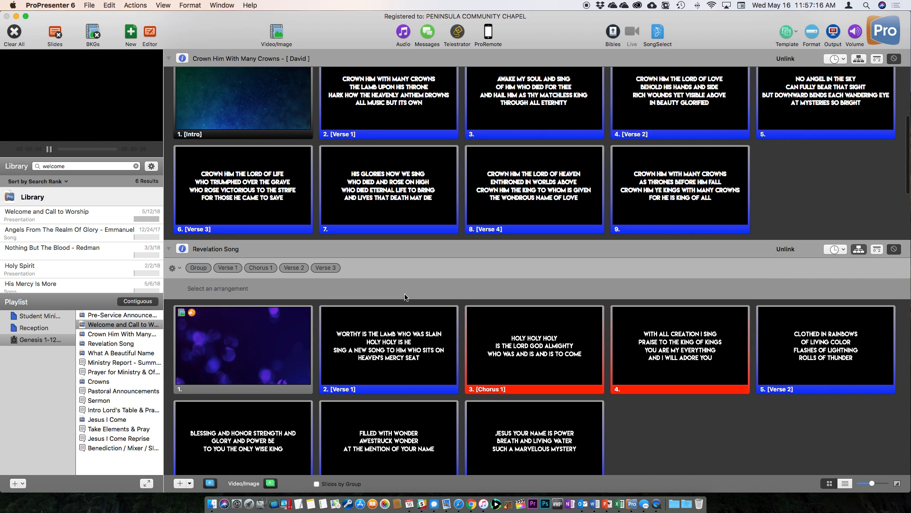
{"action": "left_click", "coordinate": [175, 268]}
{"action": "left_click", "coordinate": [182, 293]}
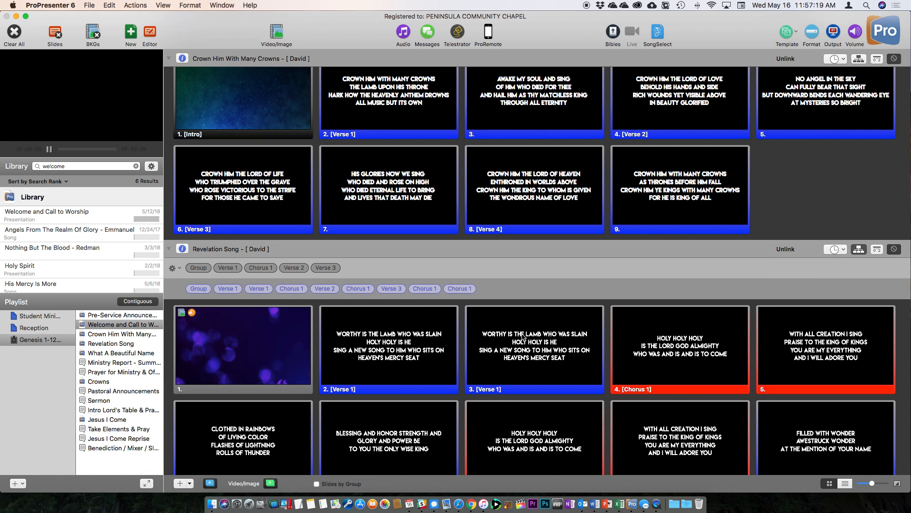
{"action": "left_click", "coordinate": [859, 249]}
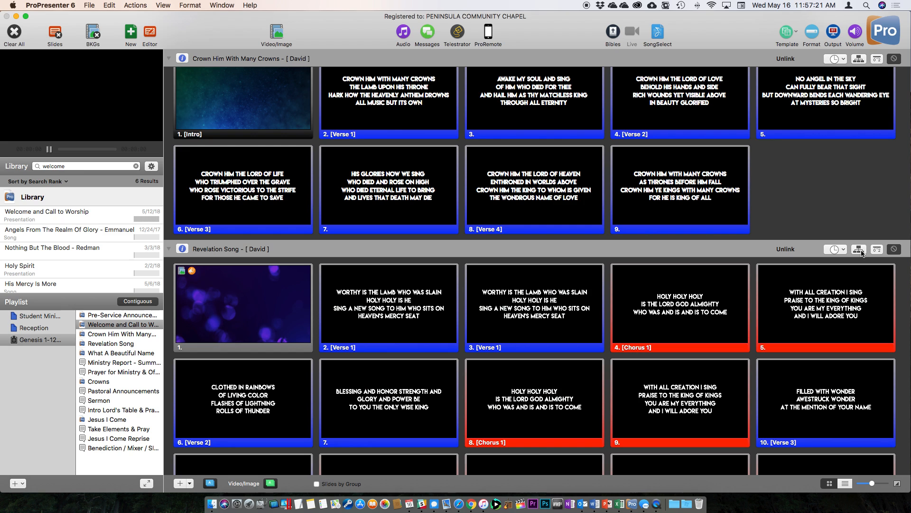
Step: Switch What A Beautiful Name from Master to the same leader's arrangement and hide its arrangement editor
{"action": "scroll", "coordinate": [432, 295], "scroll_direction": "down", "scroll_amount": 5}
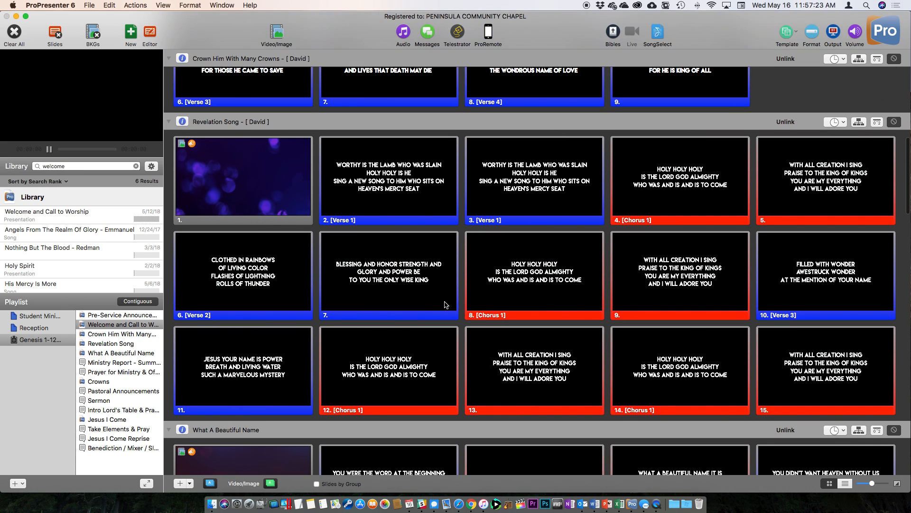
{"action": "scroll", "coordinate": [445, 304], "scroll_direction": "down", "scroll_amount": 1}
{"action": "scroll", "coordinate": [446, 308], "scroll_direction": "down", "scroll_amount": 6}
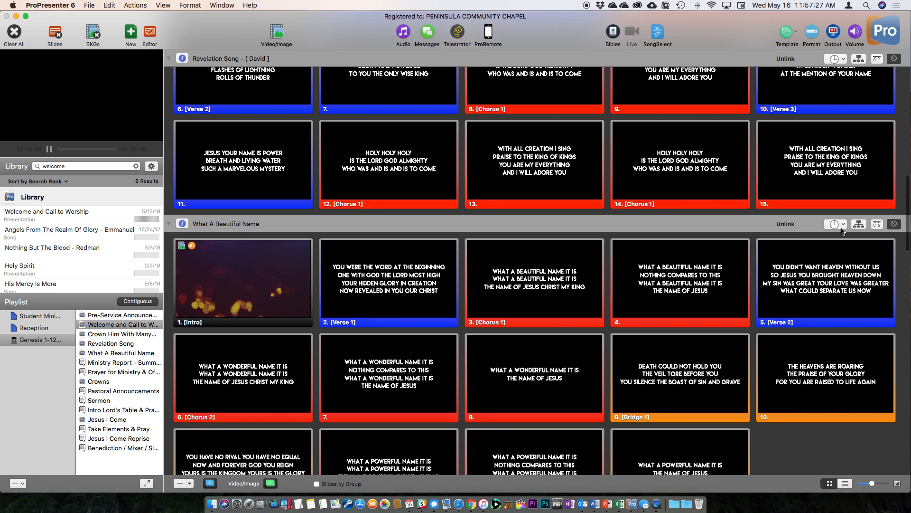
{"action": "left_click", "coordinate": [858, 224]}
{"action": "left_click", "coordinate": [174, 242]}
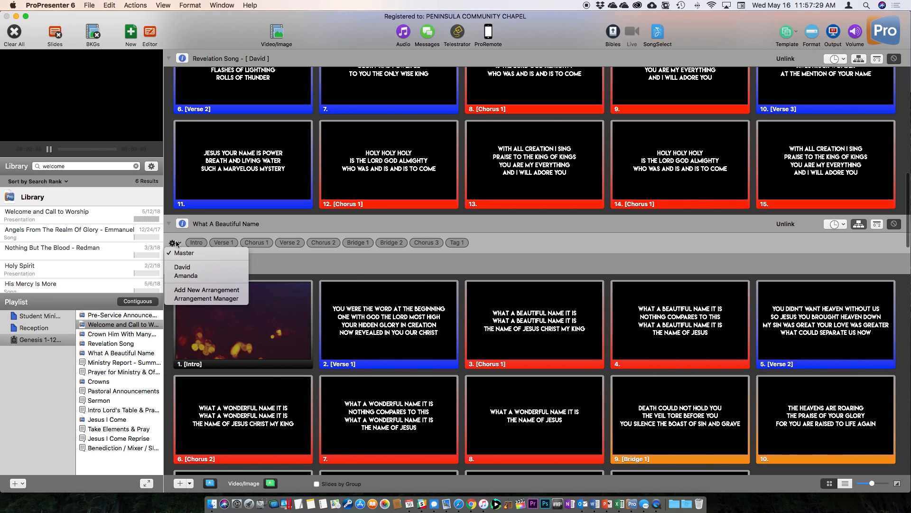
{"action": "left_click", "coordinate": [183, 266]}
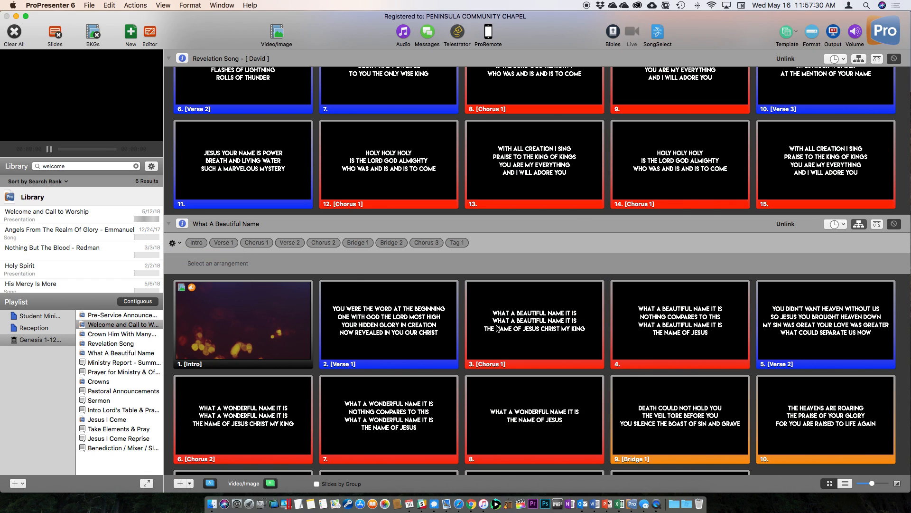
{"action": "left_click", "coordinate": [859, 225]}
Step: Start linking the Ministry Report - Summer Interest Groups item and browse the Announcements images in the Video/Image bin
{"action": "scroll", "coordinate": [483, 332], "scroll_direction": "down", "scroll_amount": 8}
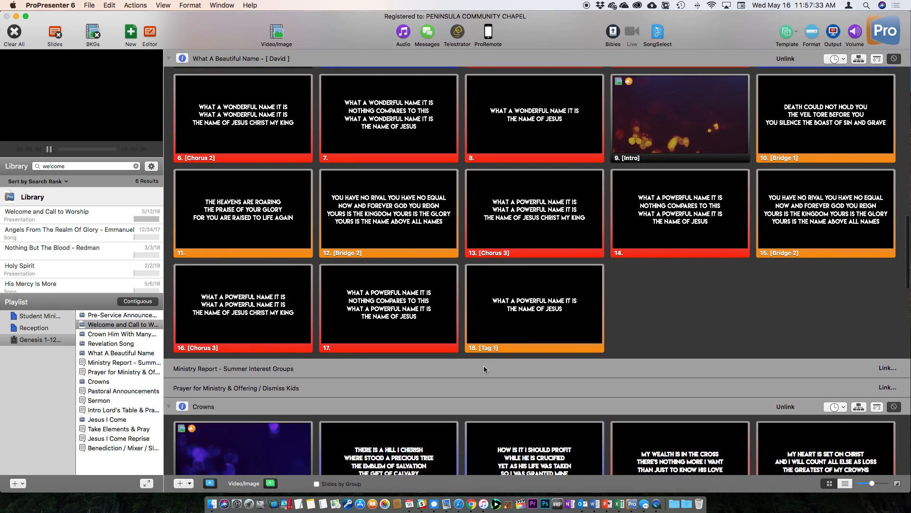
{"action": "scroll", "coordinate": [483, 369], "scroll_direction": "down", "scroll_amount": 2}
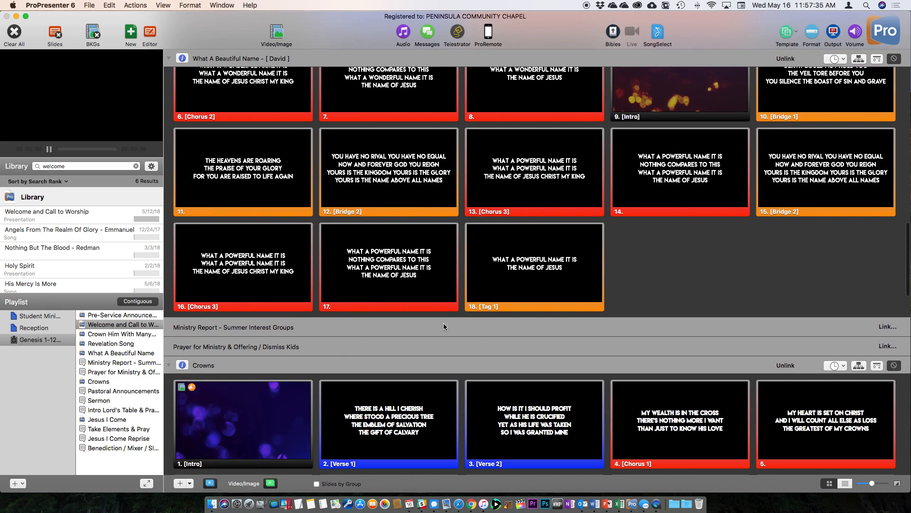
{"action": "left_click", "coordinate": [890, 329]}
{"action": "scroll", "coordinate": [522, 354], "scroll_direction": "down", "scroll_amount": 2}
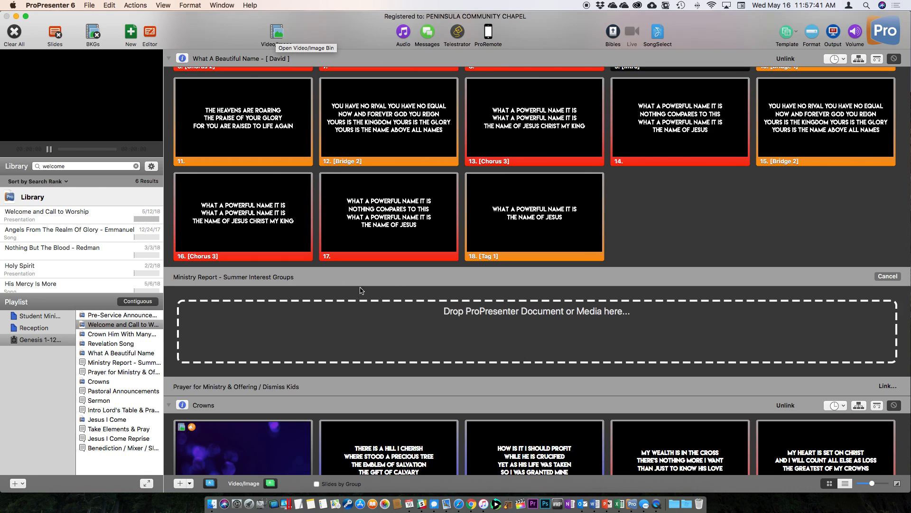
{"action": "left_click", "coordinate": [276, 34]}
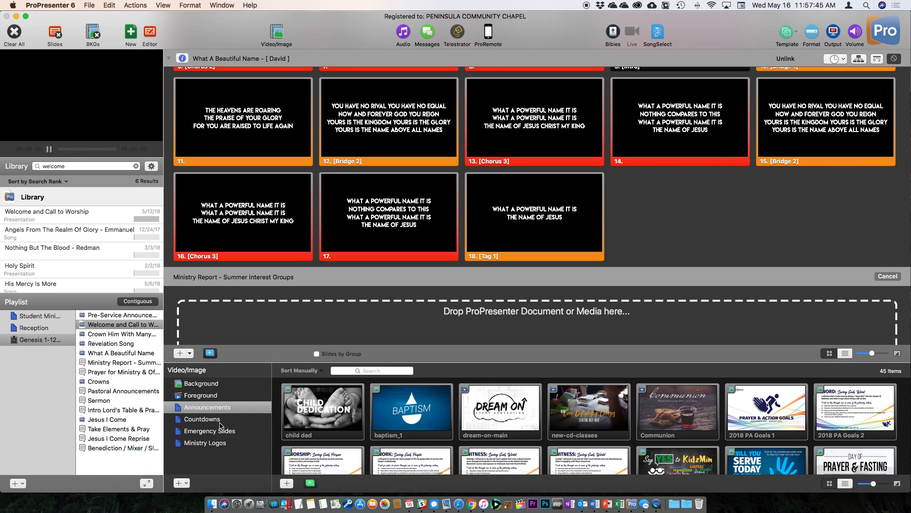
{"action": "scroll", "coordinate": [532, 440], "scroll_direction": "down", "scroll_amount": 10}
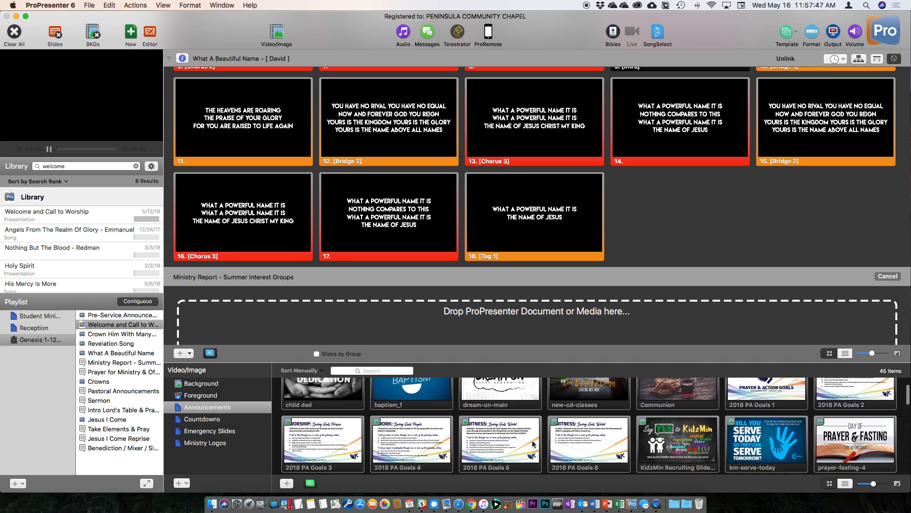
{"action": "scroll", "coordinate": [570, 441], "scroll_direction": "up", "scroll_amount": 3}
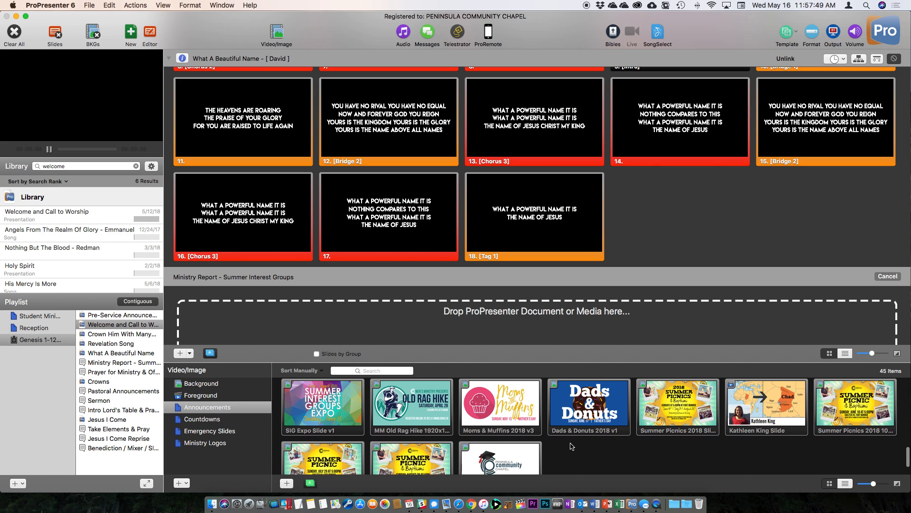